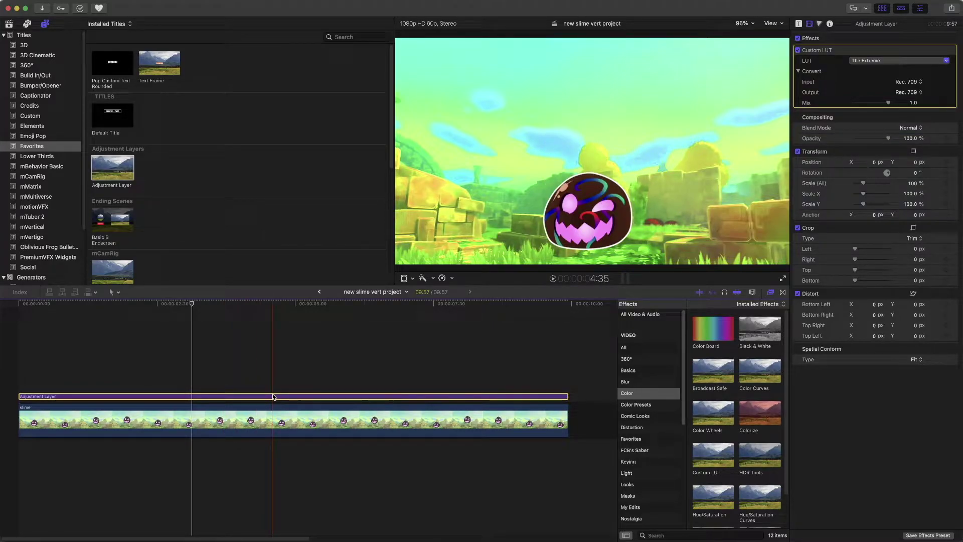
Step: Duplicate the slime clip onto a layer above the Adjustment Layer, aligned with the original clip
left_click(244, 421)
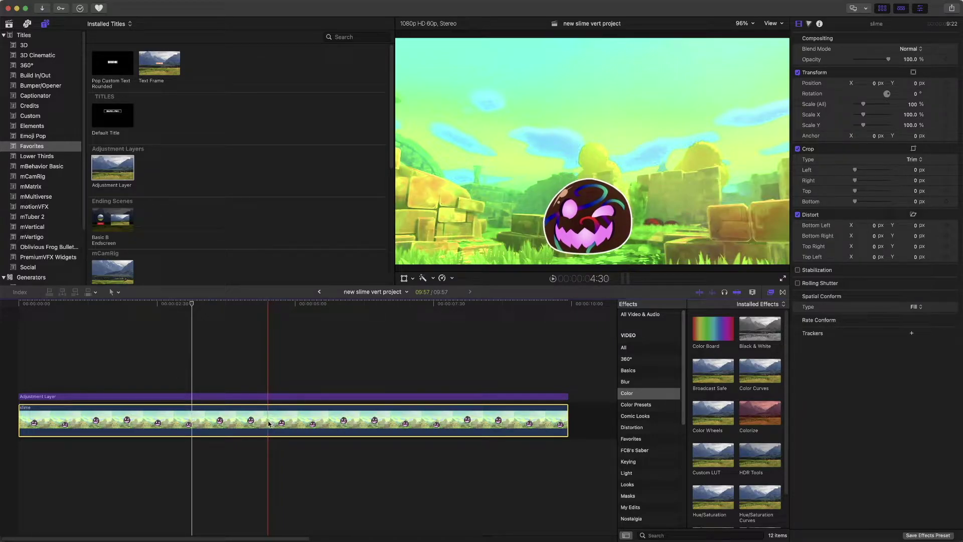
left_click_drag(268, 425, 271, 343)
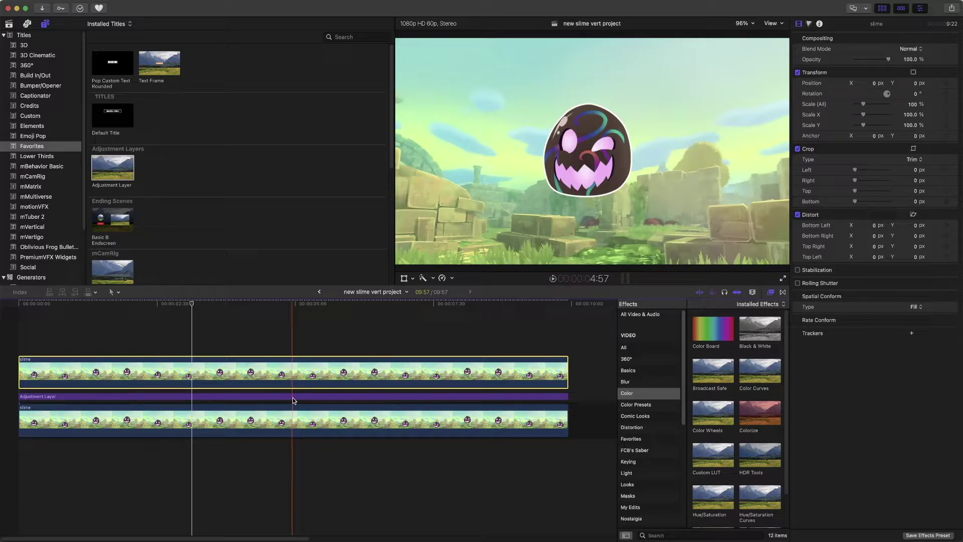
left_click(293, 397)
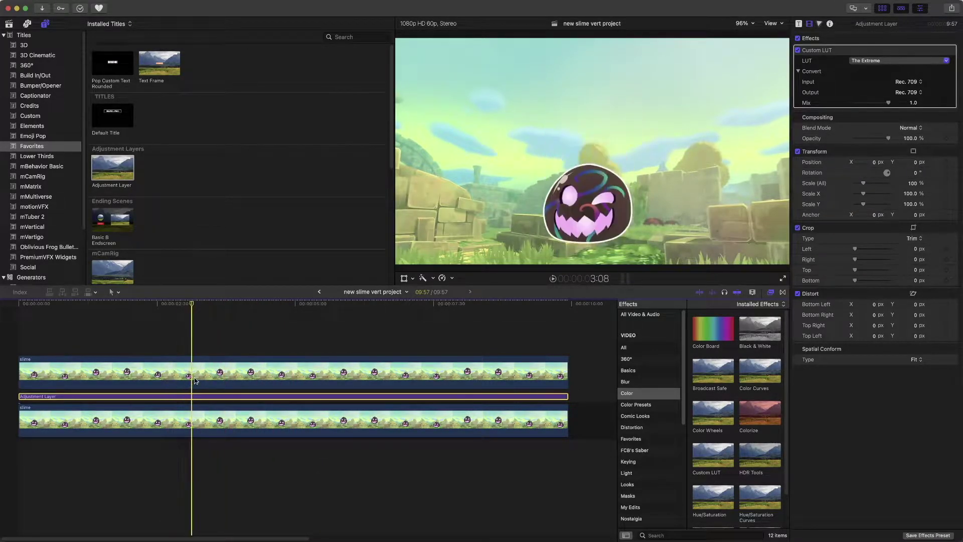
left_click(123, 371)
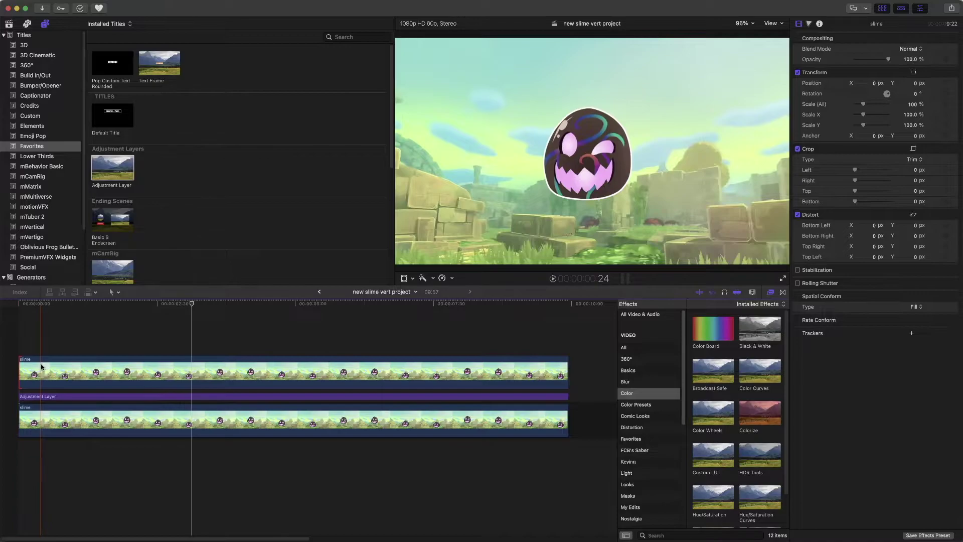
Step: Add a Left crop keyframe at 0 px to the upper slime clip at the start of the timeline
left_click(18, 328)
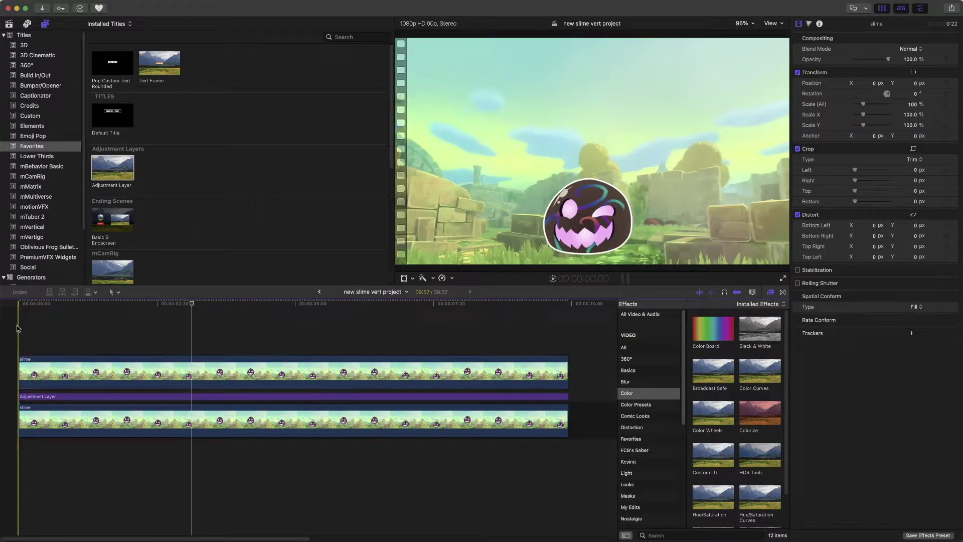
left_click(51, 373)
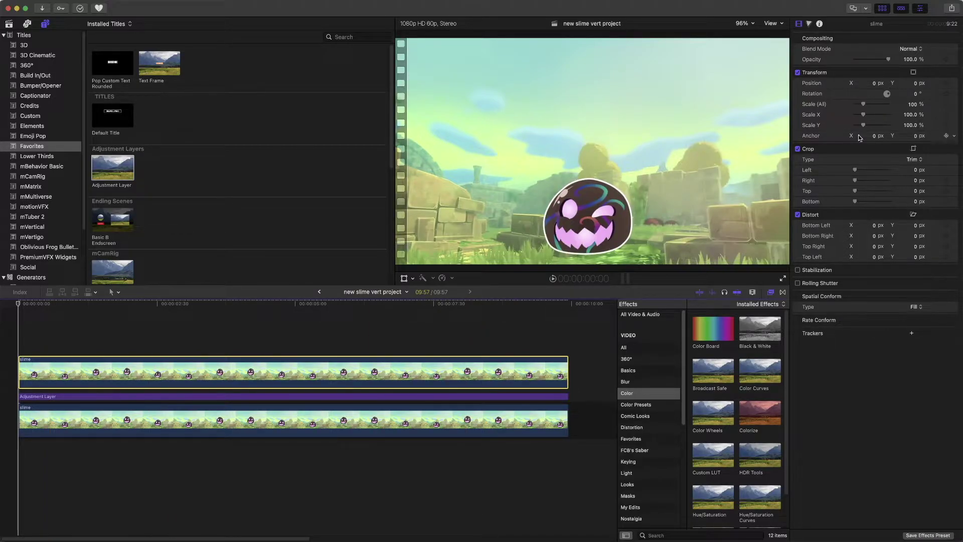
mouse_move(855, 171)
left_mouse_down()
mouse_move(870, 175)
mouse_move(851, 173)
left_mouse_up()
left_click(947, 171)
Step: Set the upper slime clip's Left crop to about 1383 px at the end of the clip, keyframing a full wipe
left_click(566, 311)
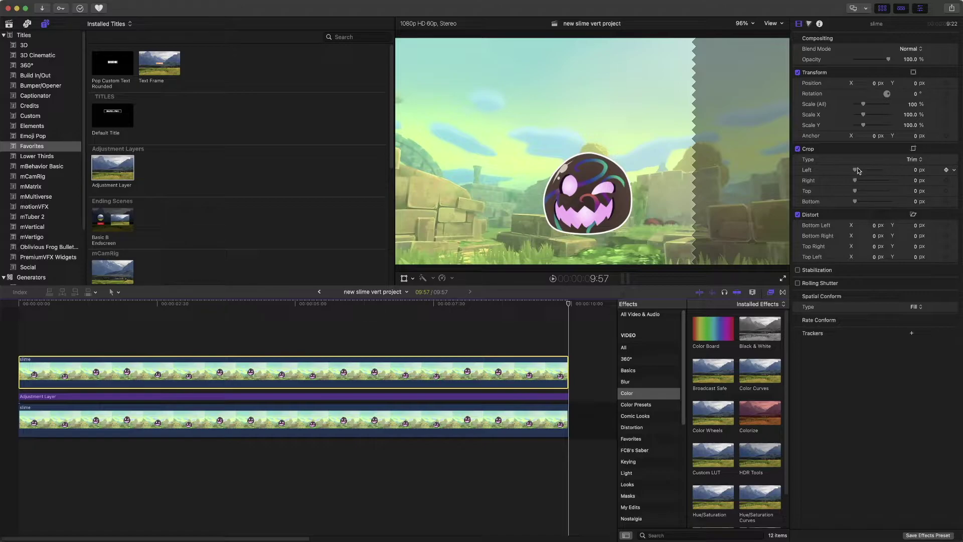
mouse_move(915, 173)
left_mouse_down()
mouse_move(948, 173)
mouse_move(915, 170)
left_mouse_up()
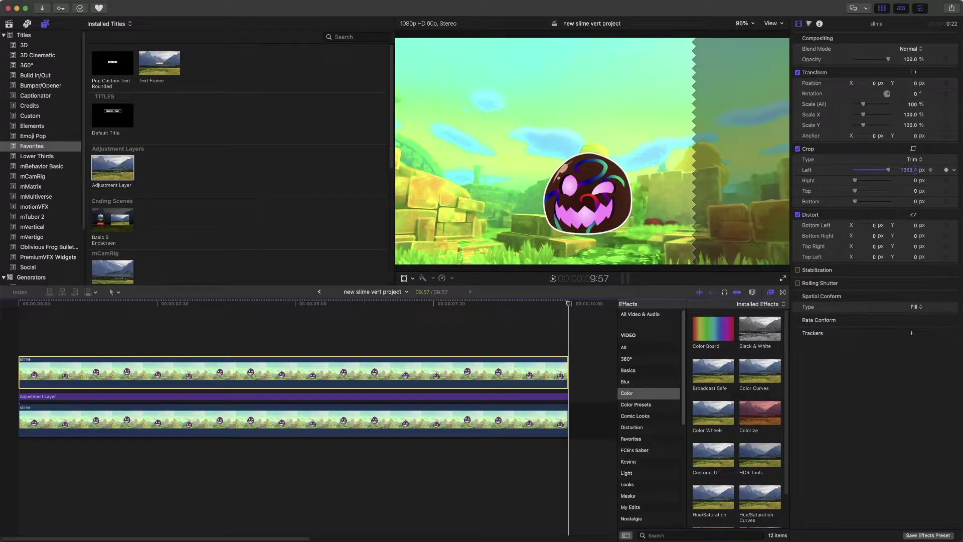
left_click_drag(915, 169, 911, 181)
left_click(920, 9)
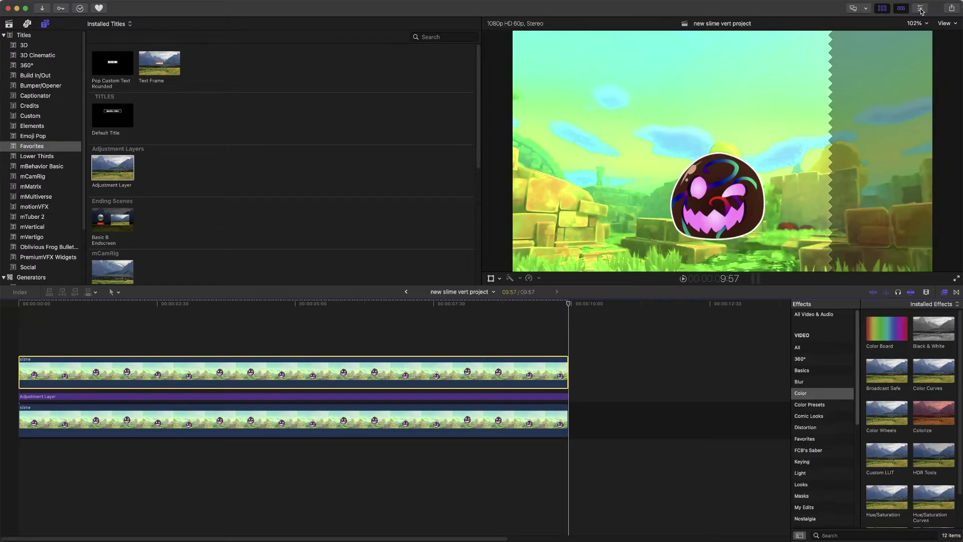
left_click(921, 9)
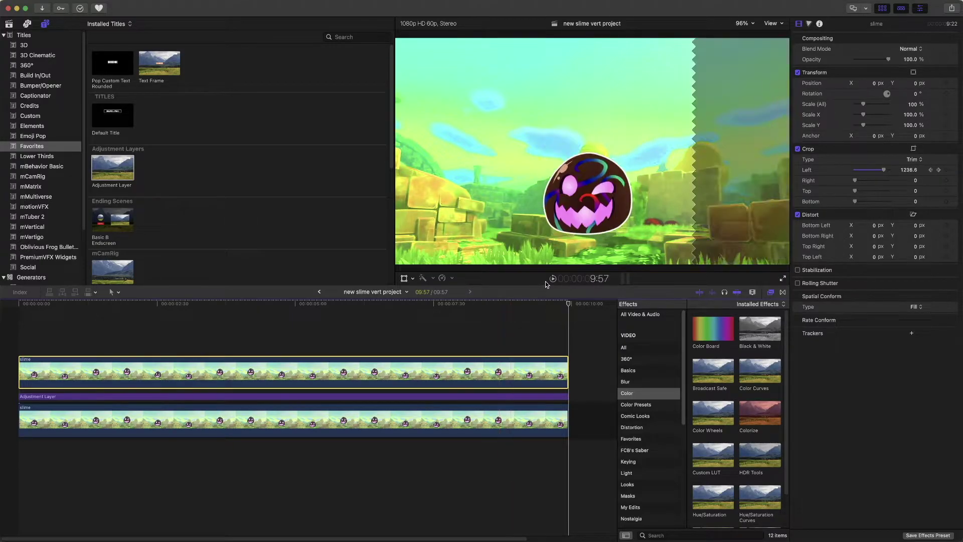
Step: Play the project from the start to review the left-to-right crop wipe
left_click(22, 320)
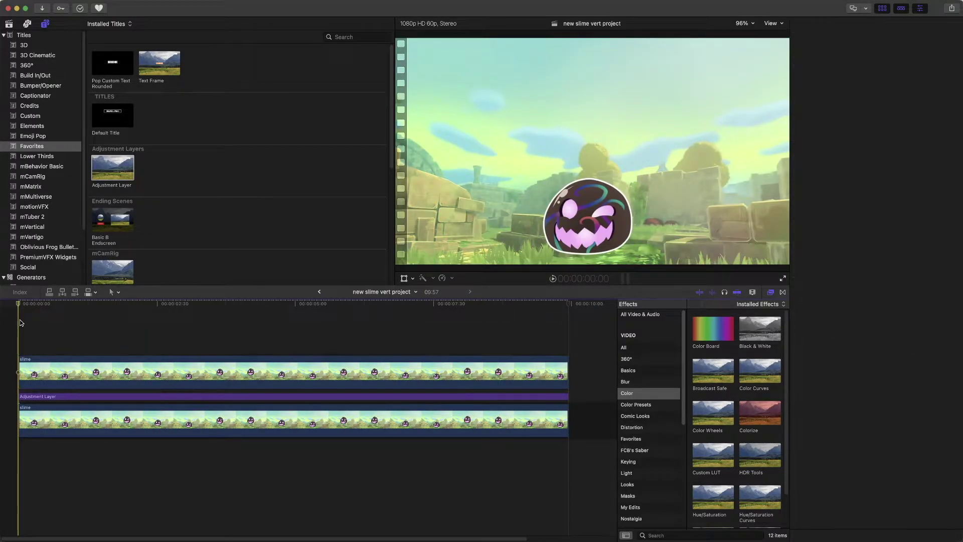
left_click(553, 279)
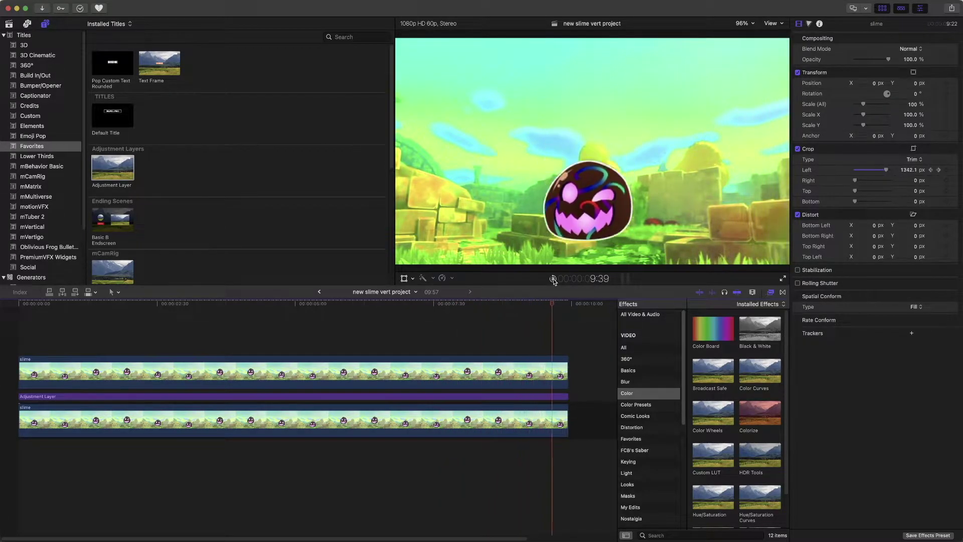
left_click(553, 278)
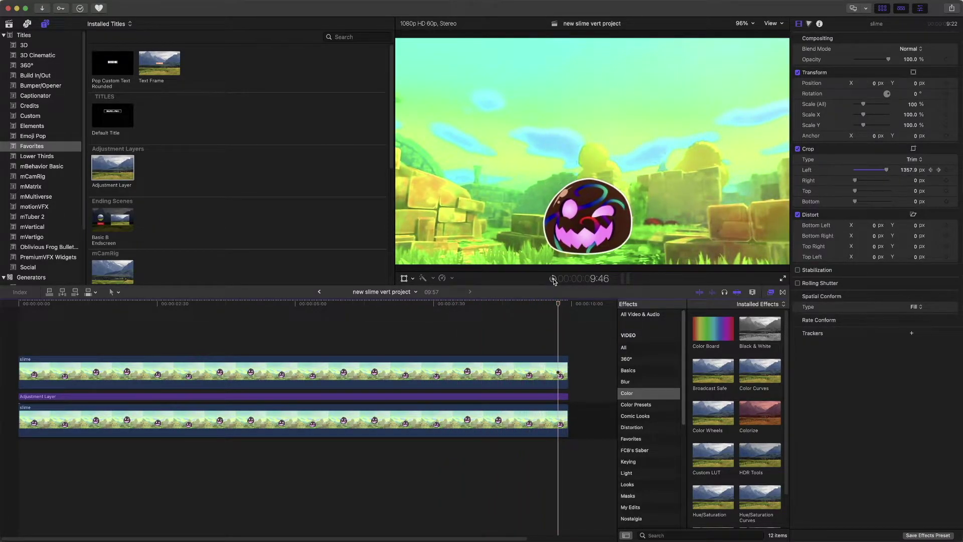
Step: Show the upper slime clip's video animation and move its final Trim keyframe from the clip's end to about 6:00
left_click(351, 339)
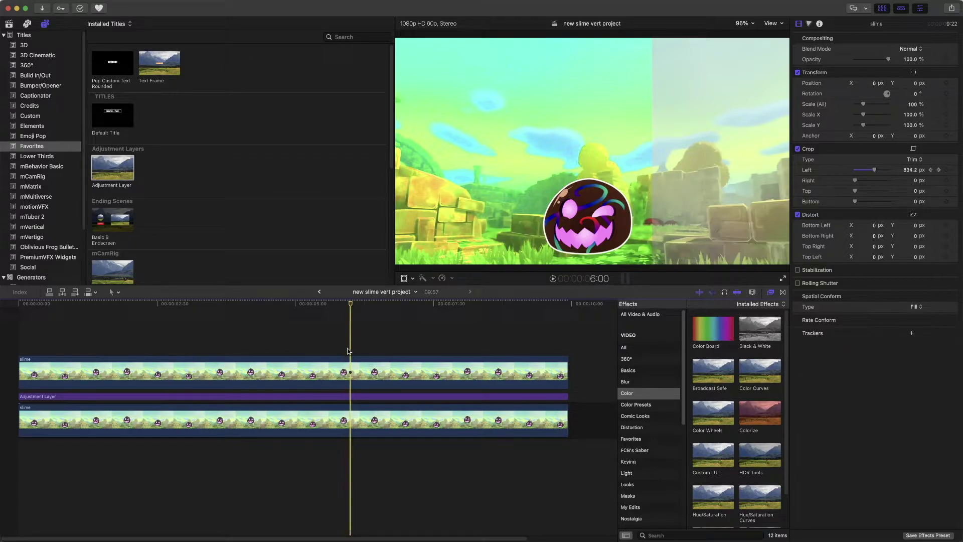
left_click(349, 379)
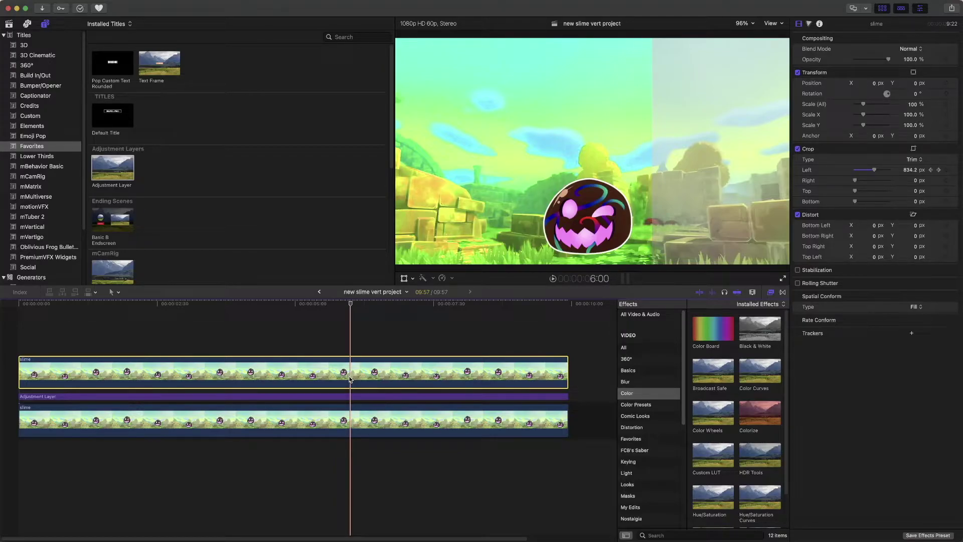
key("ctrl+v")
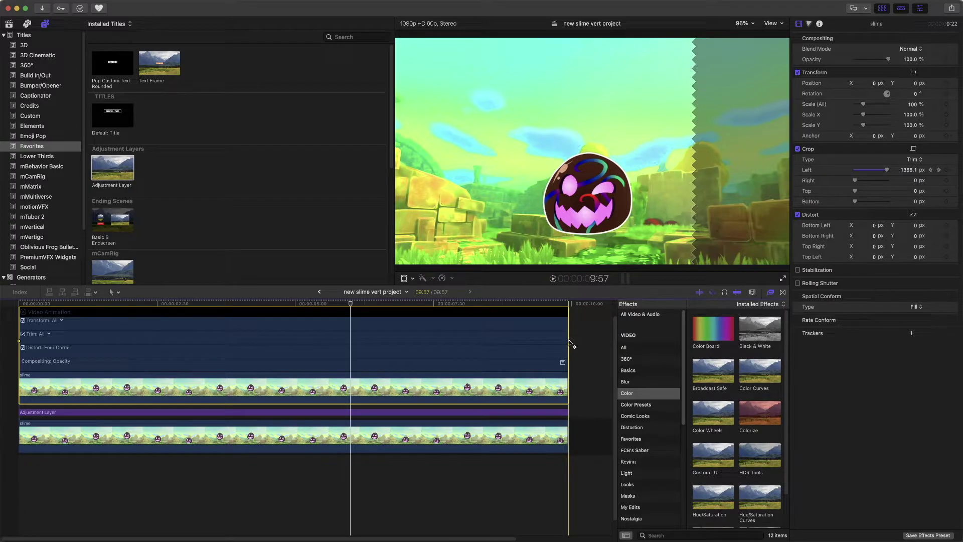
left_click_drag(570, 343, 348, 341)
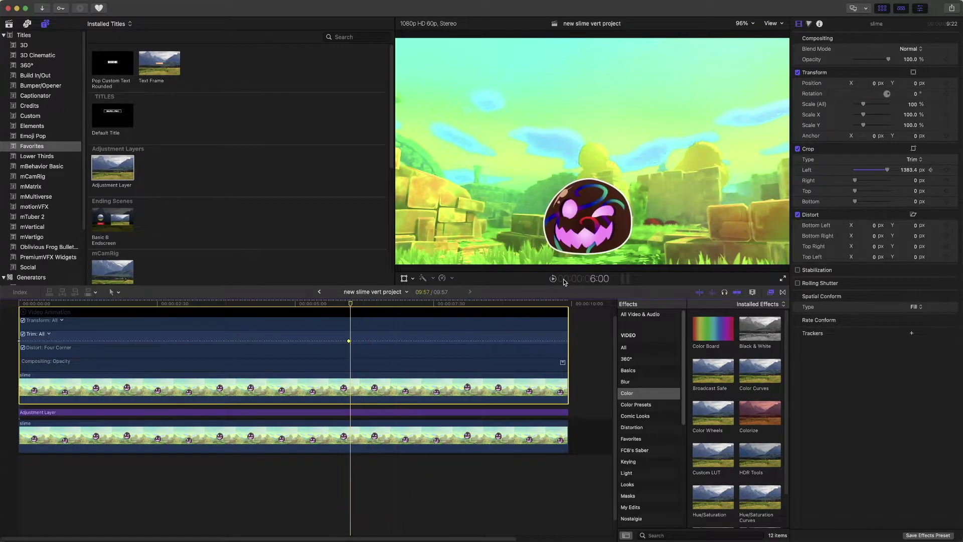
Step: Play back the faster wipe from the start of the timeline and scrub back towards the beginning
left_click(22, 301)
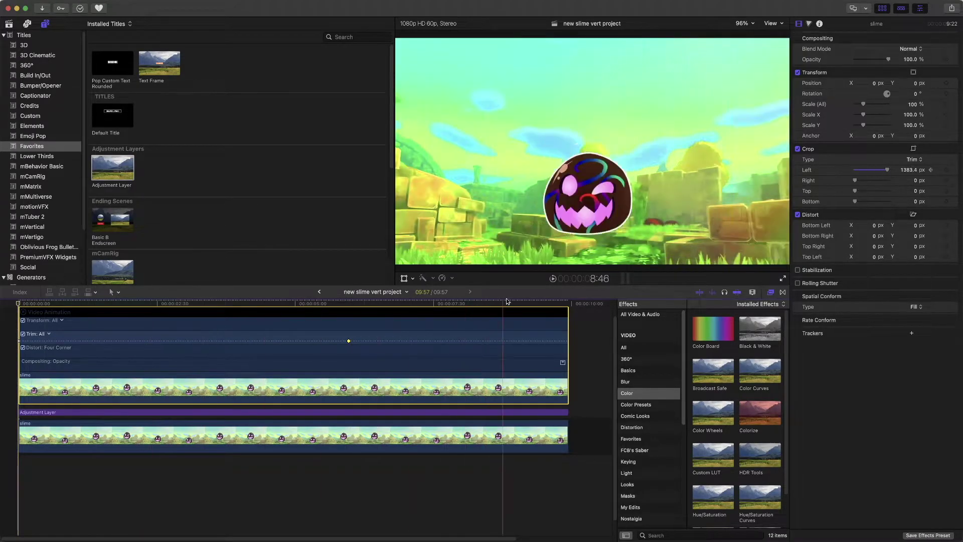
left_click(552, 279)
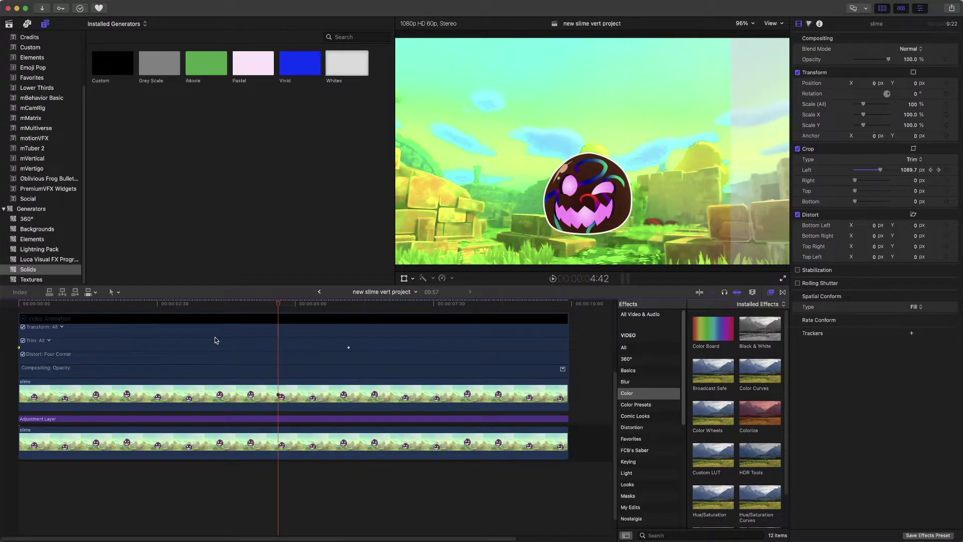
scroll(215, 339, "up", 5)
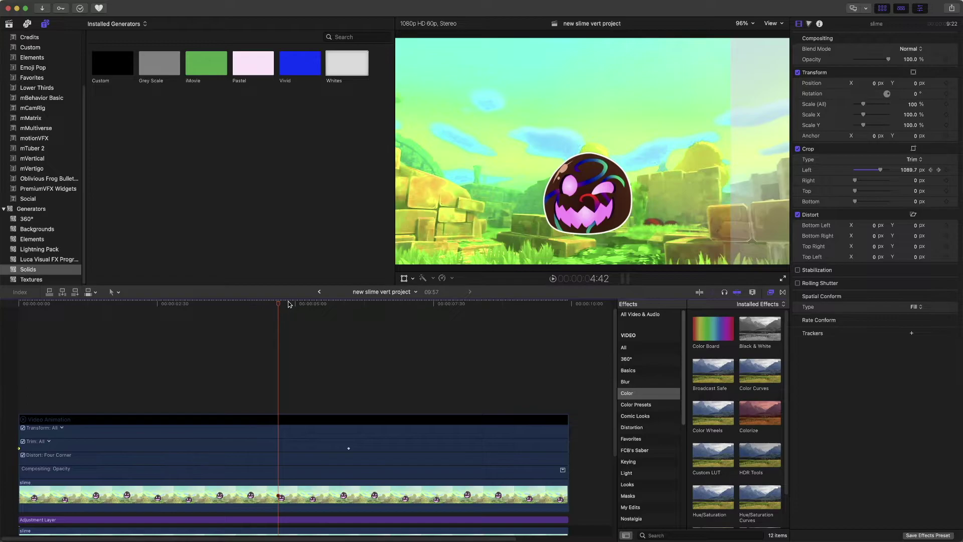
left_click_drag(280, 304, 31, 320)
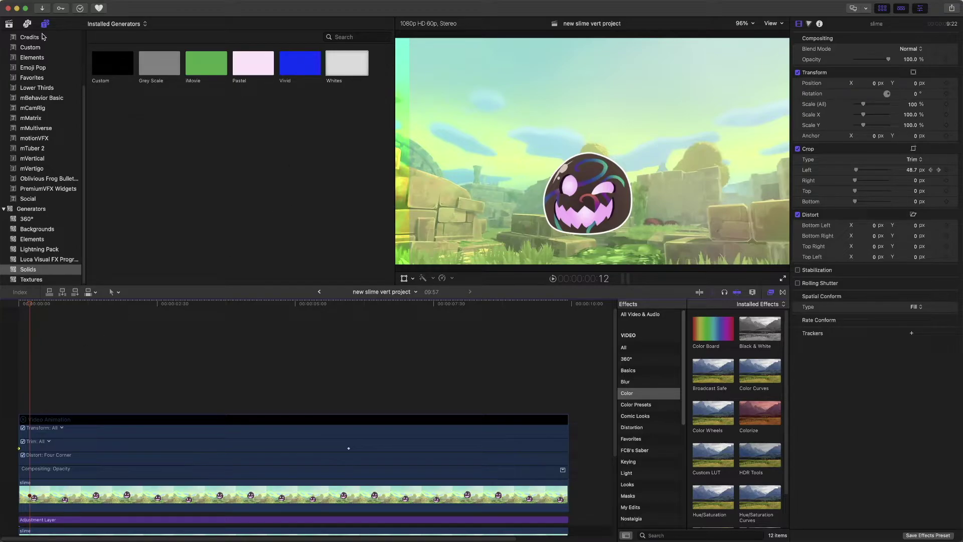
Step: Add the Whites solid generator above the upper slime clip from the timeline's start and trim its end to 9:57, matching the clips
left_click(46, 25)
left_click(46, 25)
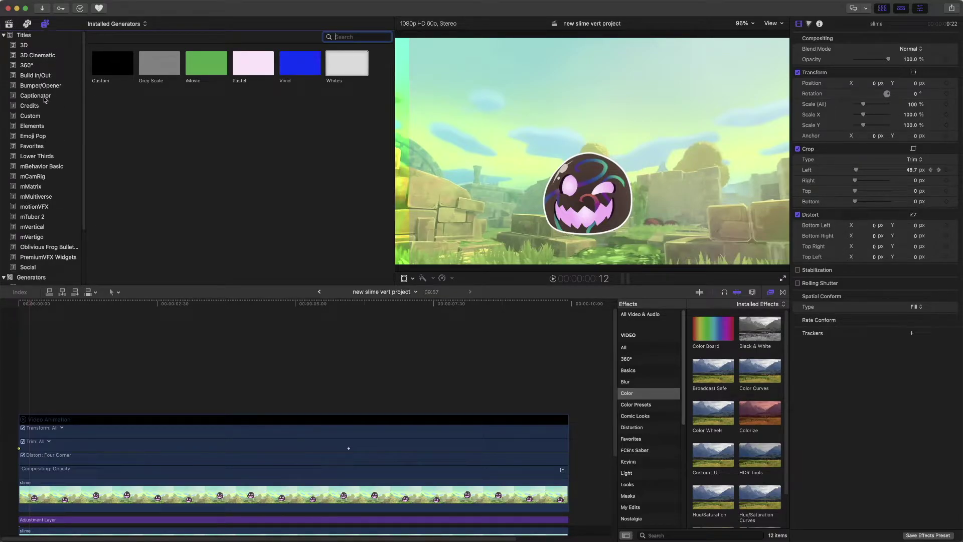
scroll(31, 95, "down", 3)
scroll(32, 95, "down", 1)
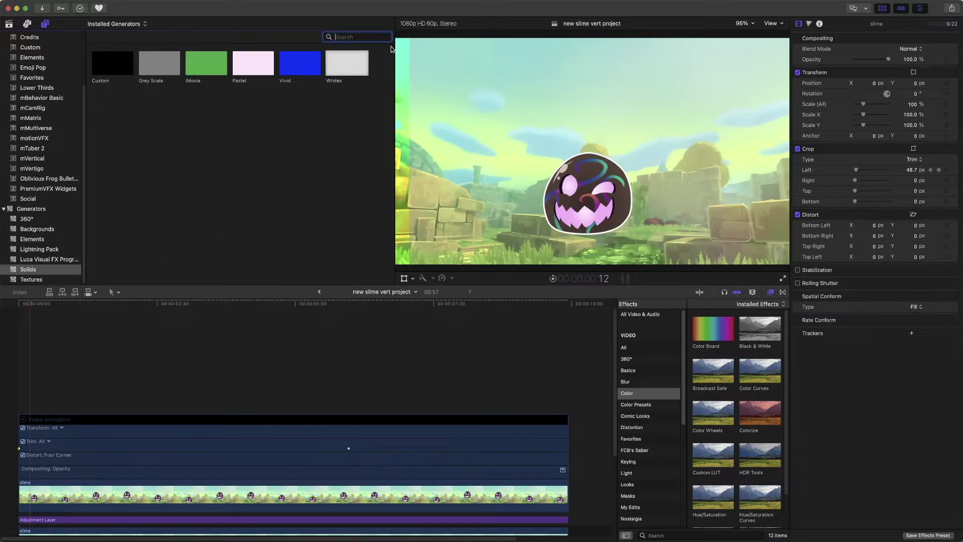
left_click(346, 64)
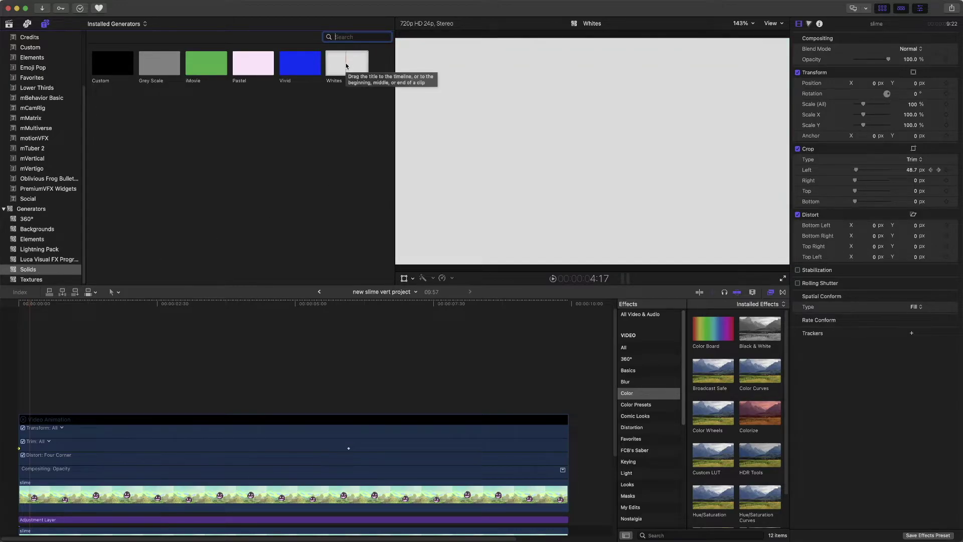
left_click_drag(346, 65, 13, 393)
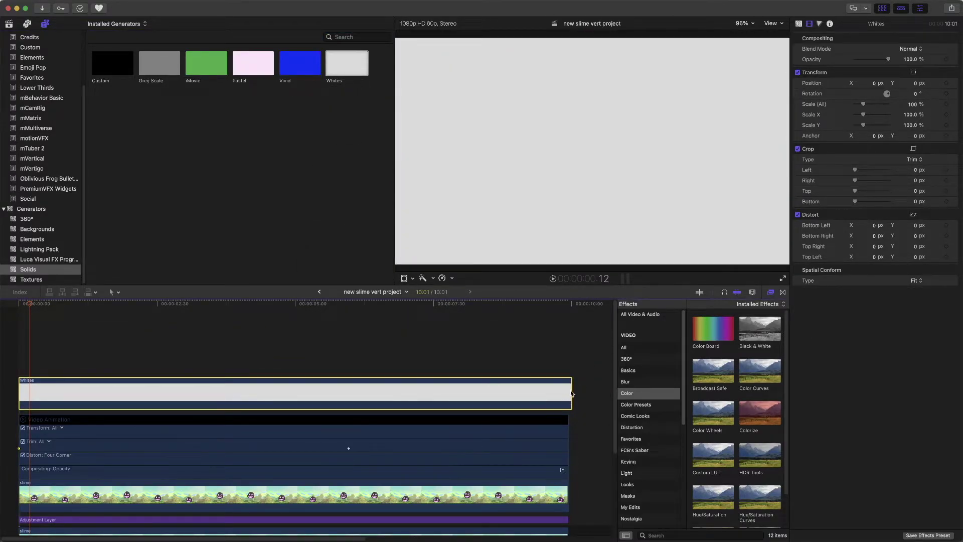
left_click_drag(571, 393, 568, 393)
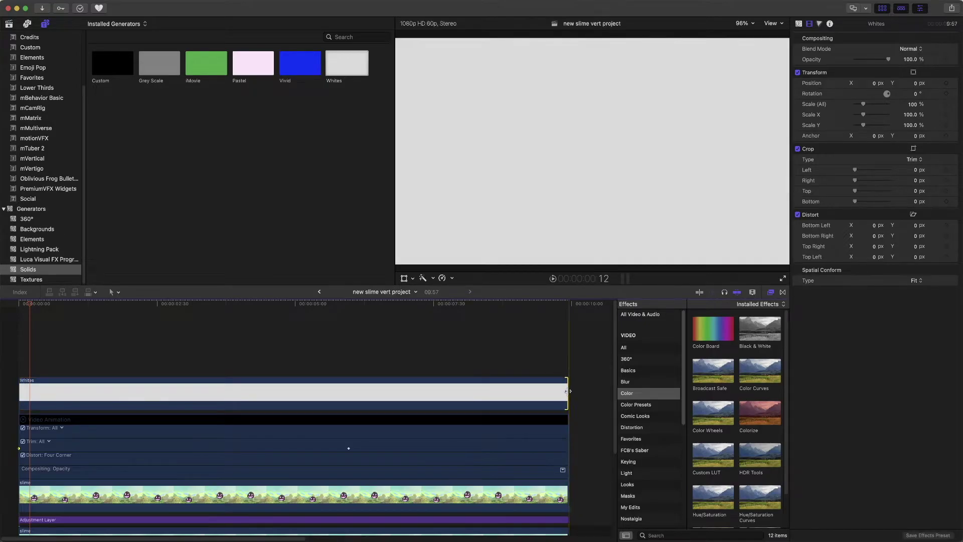
Step: Change the Whites generator's color to Bright White
left_click(799, 24)
left_click(910, 48)
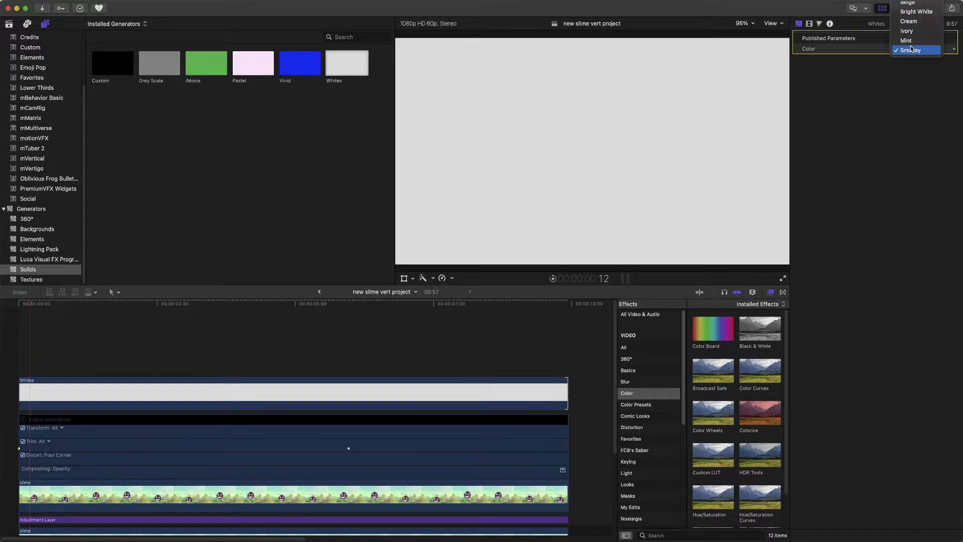
left_click(916, 11)
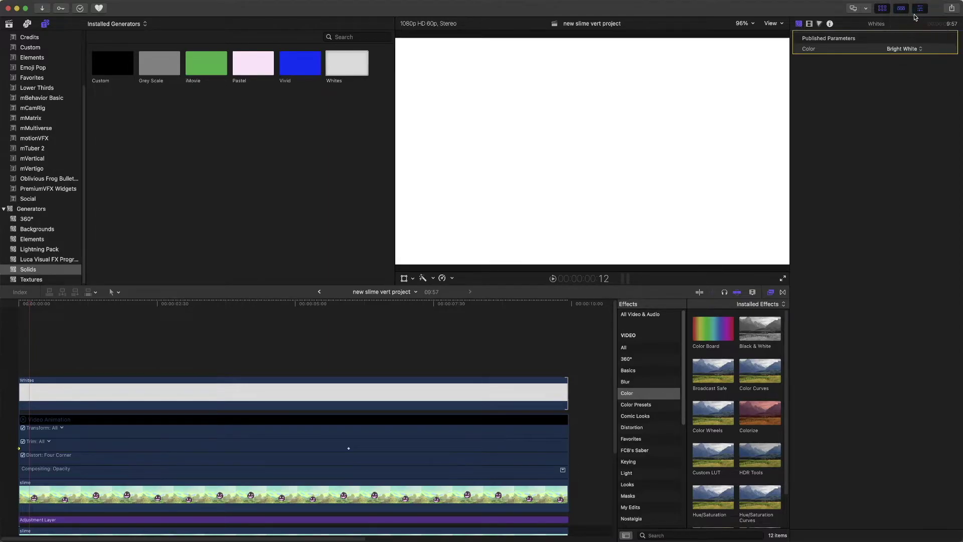
Step: Set the Whites generator's Scale X to 1% to turn it into a thin vertical divider line
left_click(809, 23)
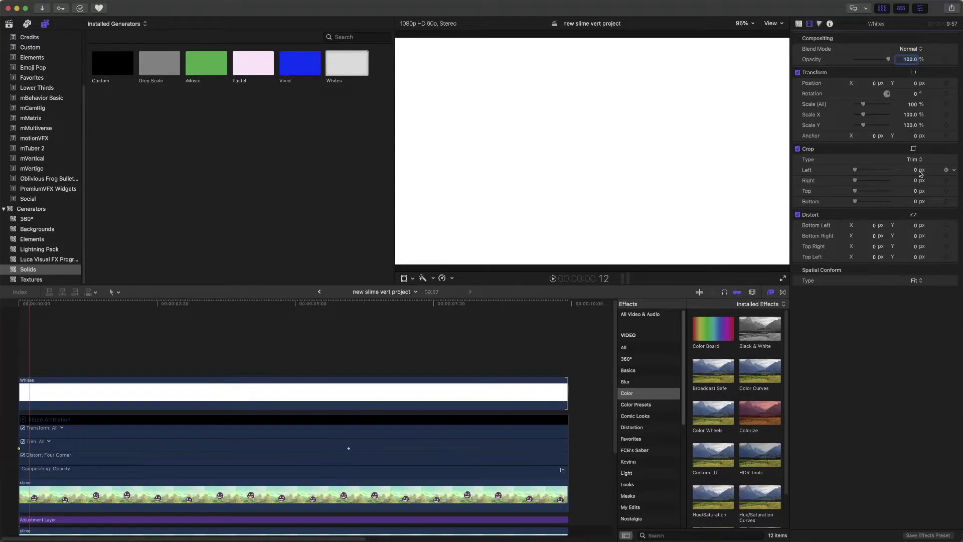
left_click(911, 115)
double_click(915, 115)
type("1")
key("Return")
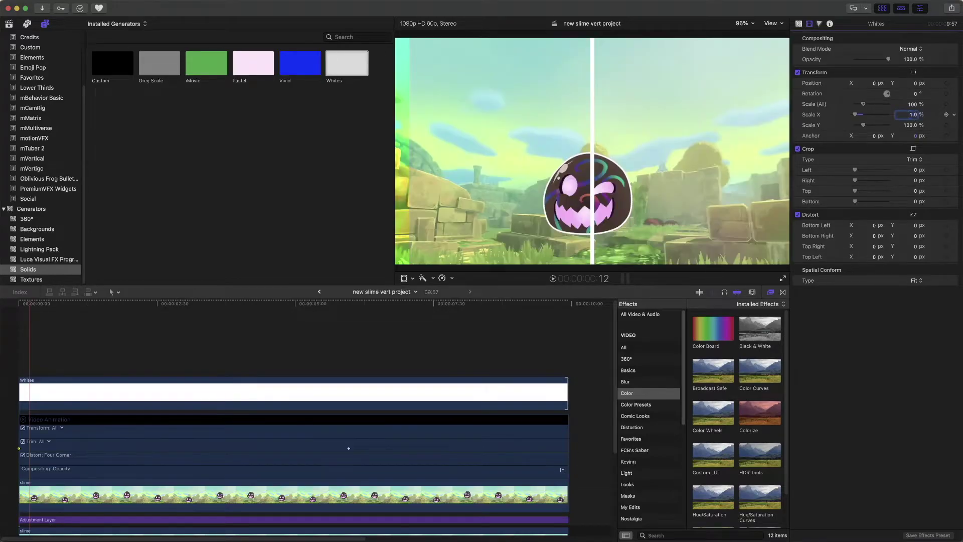
Step: At frame 2 of the timeline, set the Whites generator's Position X to -944.2 px at the picture's left edge and keyframe it
left_click(18, 305)
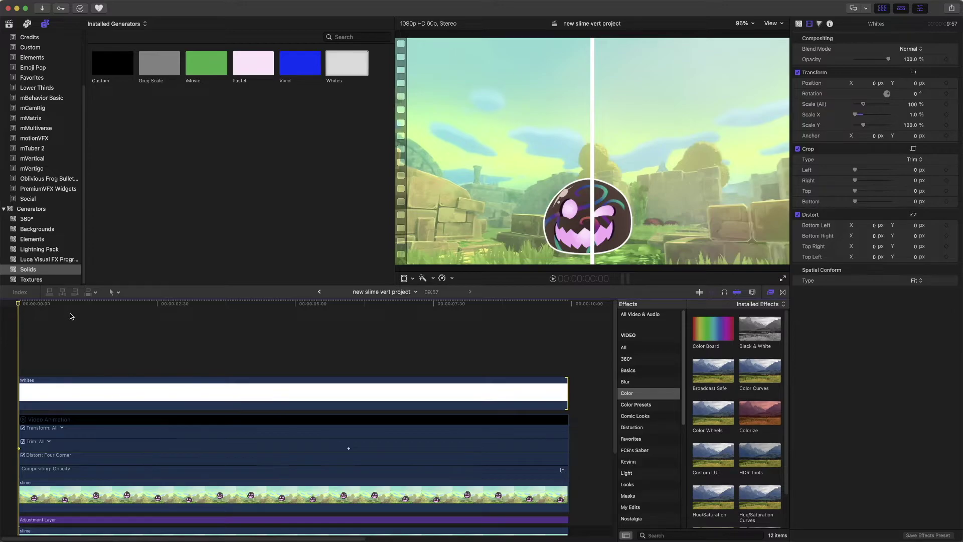
left_click(17, 306)
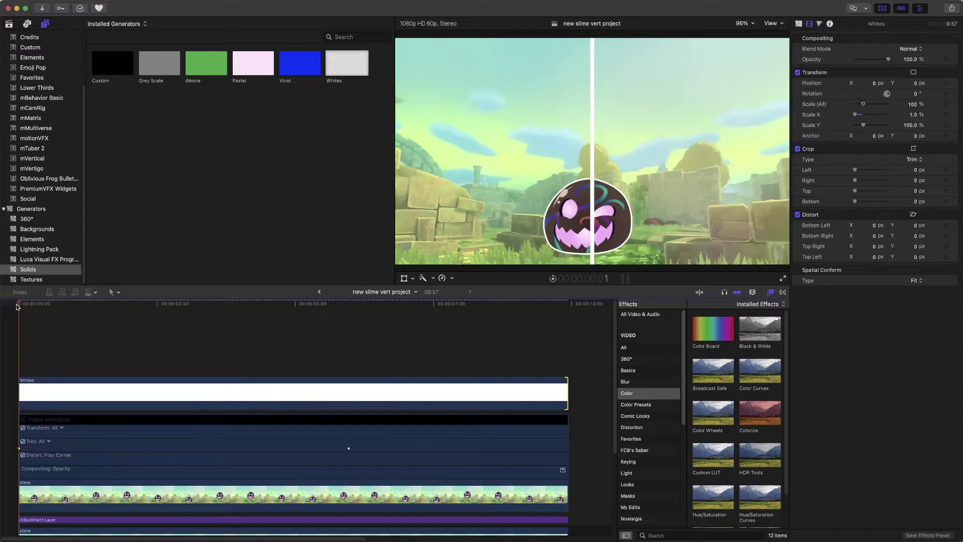
key("Right")
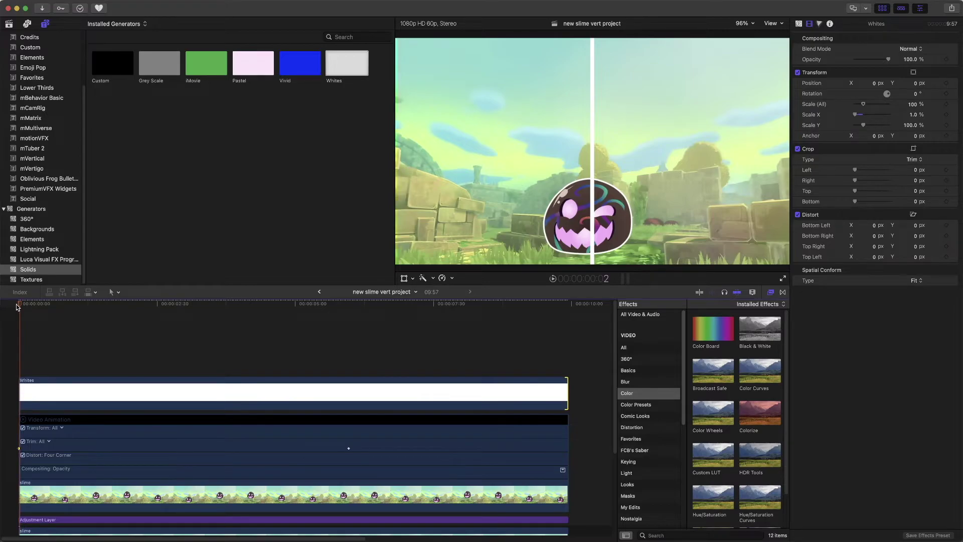
key("Right")
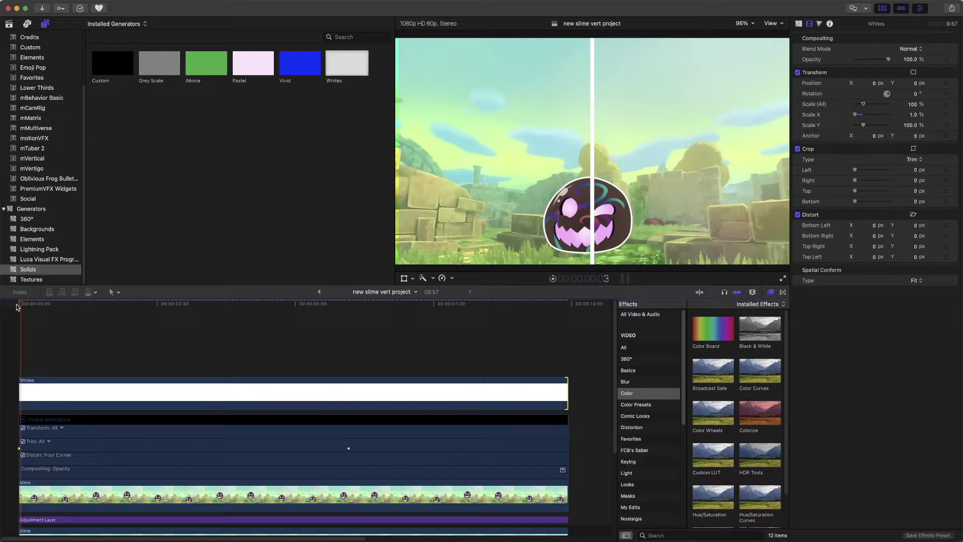
key("Left")
key("Left")
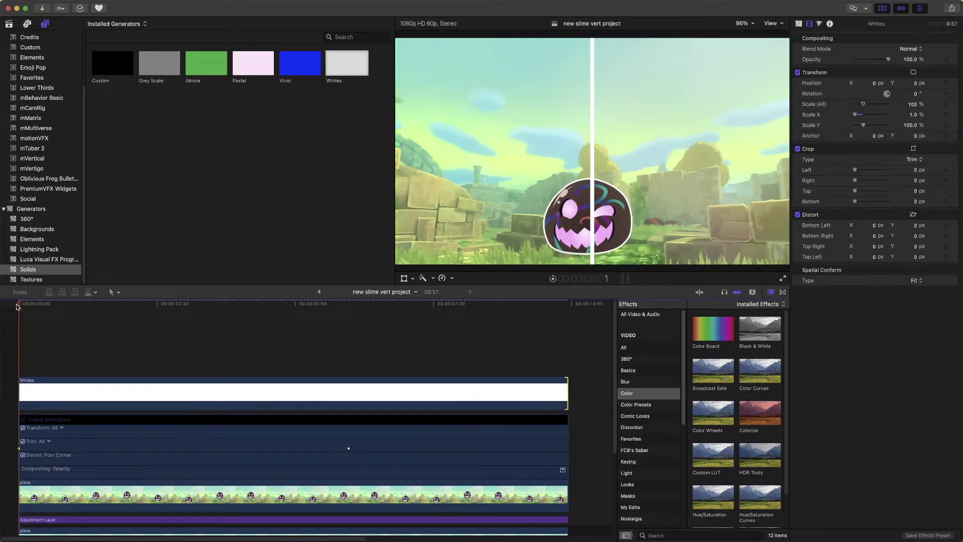
key("Right")
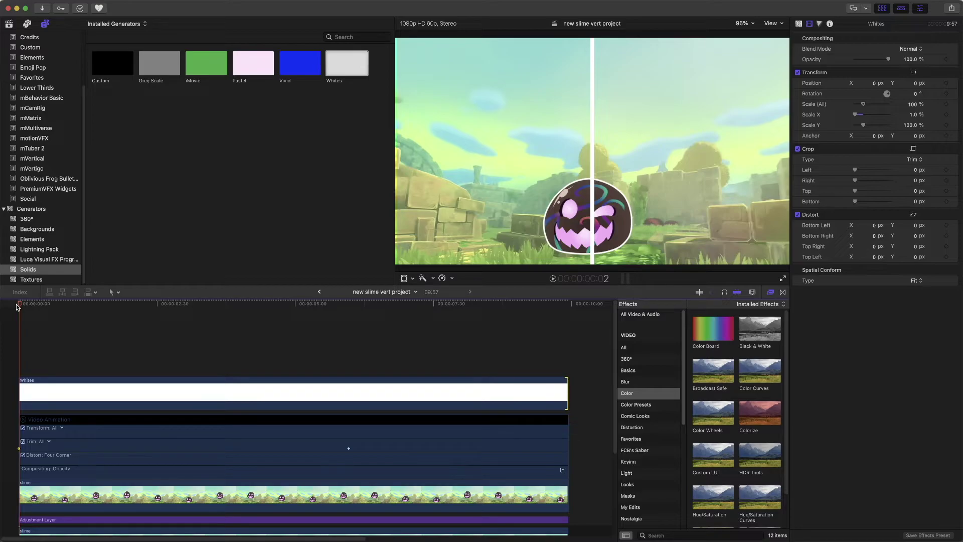
left_click(160, 387)
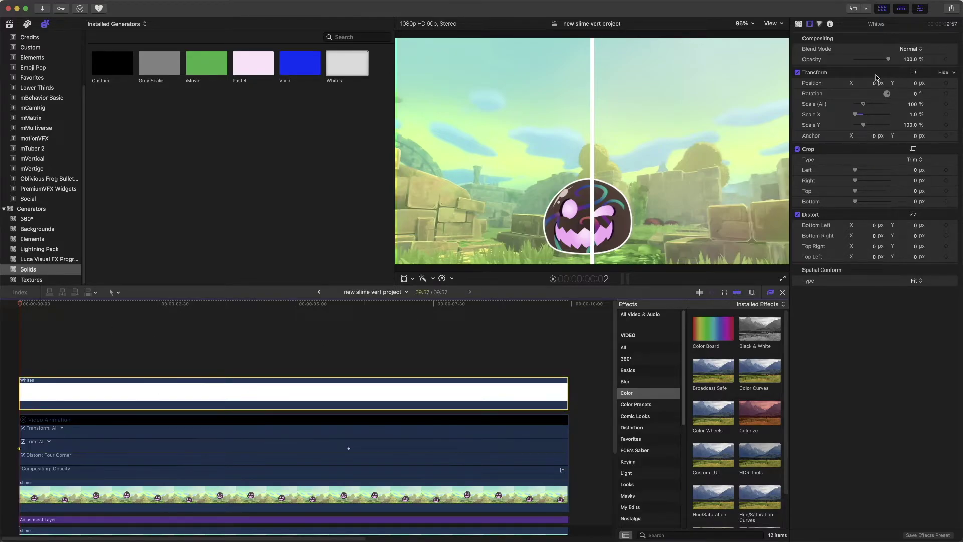
left_click_drag(873, 84, 400, 84)
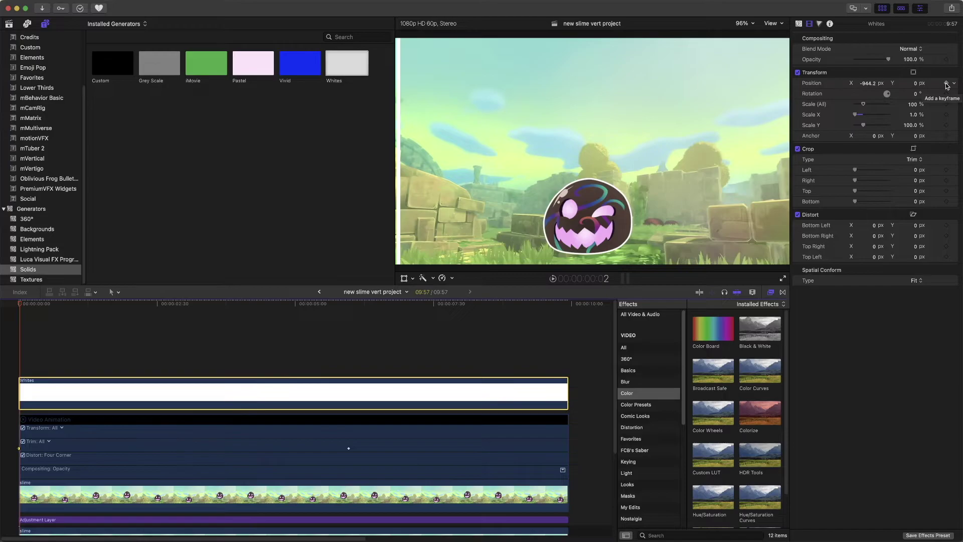
Step: At frame 7, shift the Whites line's Position X slightly to the right so it covers the crop edge of the upper slime clip
key("Right")
key("Right")
key("Right")
key("Right")
key("Right")
key("Right")
key("Right")
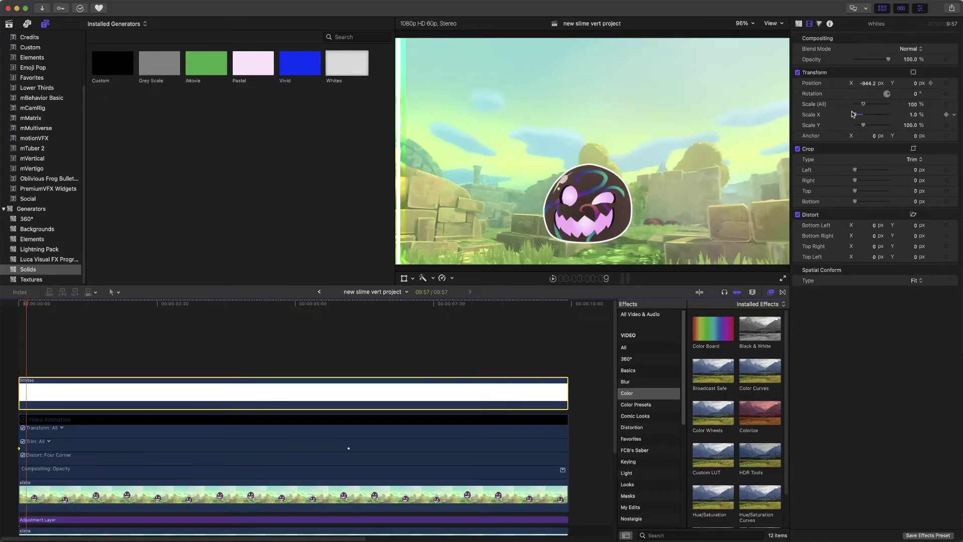
key("Left")
key("Left")
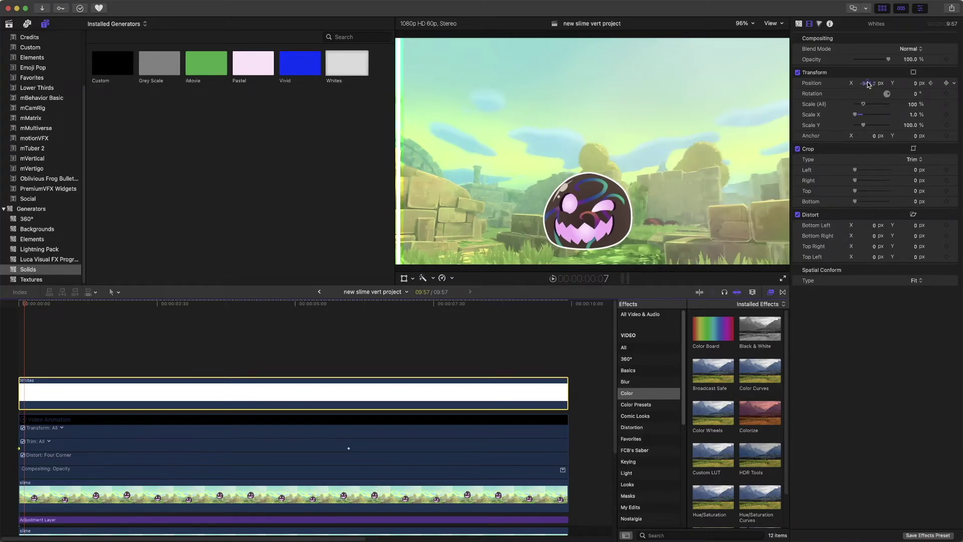
left_click_drag(867, 85, 878, 85)
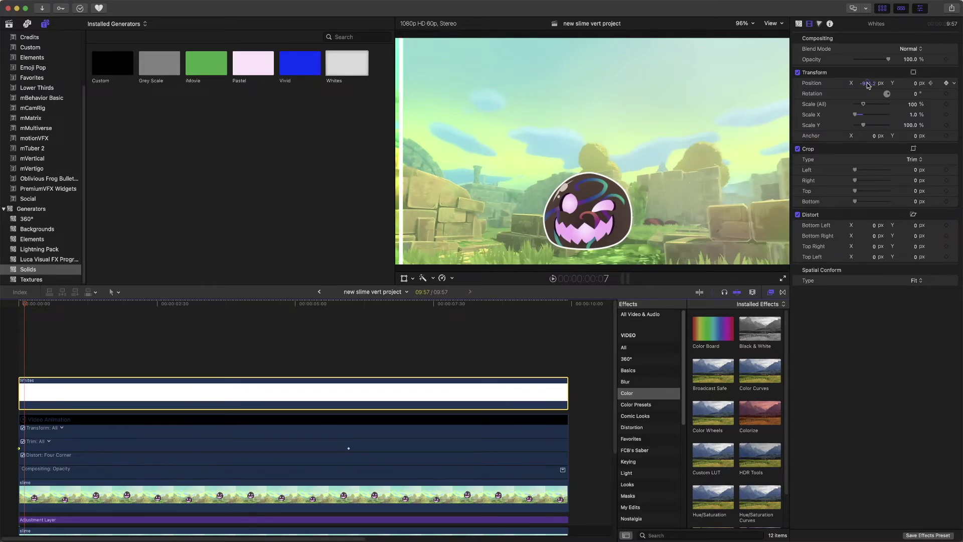
Step: Play and scrub through the first part of the wipe, briefly disabling the Whites generator, to check the line against the crop edge
key("space")
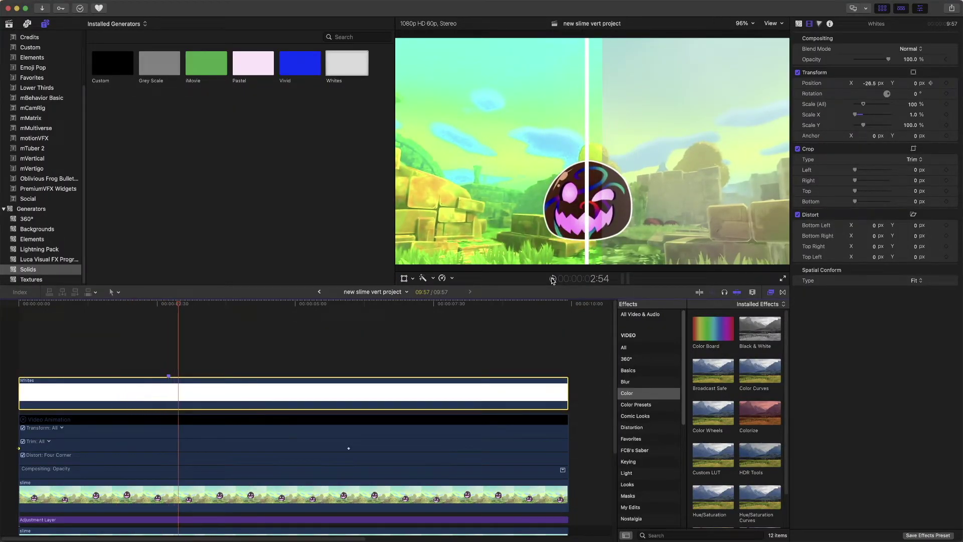
left_click_drag(159, 307, 81, 317)
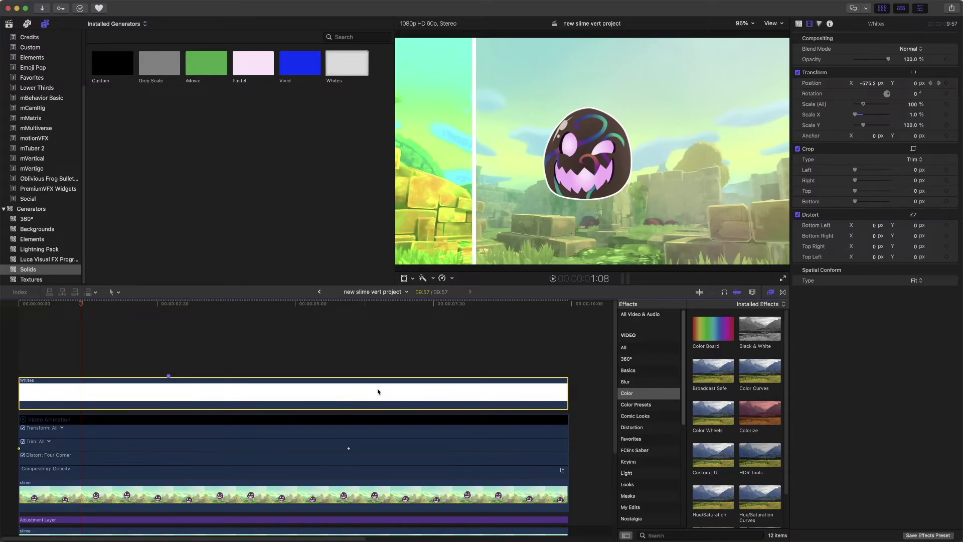
key("v")
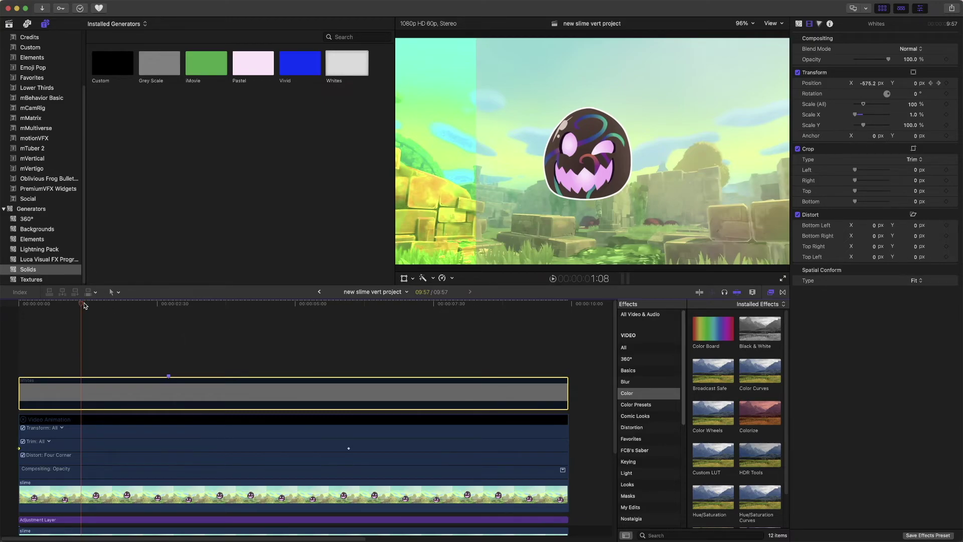
left_click_drag(80, 303, 55, 321)
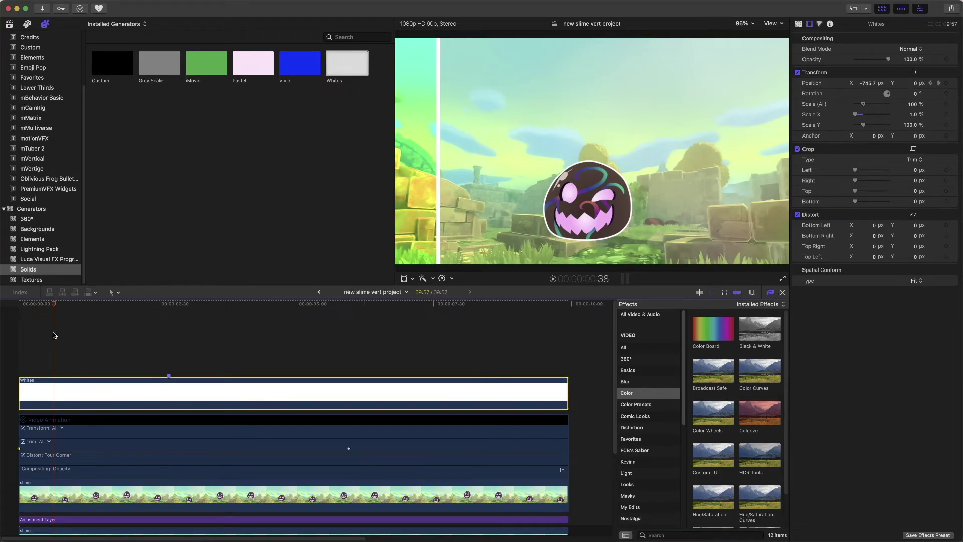
left_click_drag(55, 307, 84, 319)
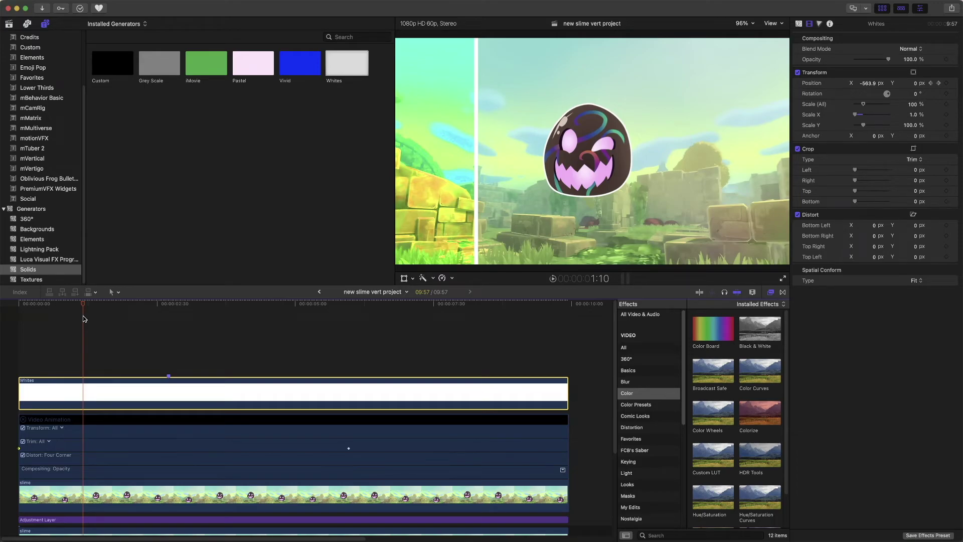
mouse_move(83, 319)
left_mouse_down()
mouse_move(106, 316)
mouse_move(97, 318)
left_mouse_up()
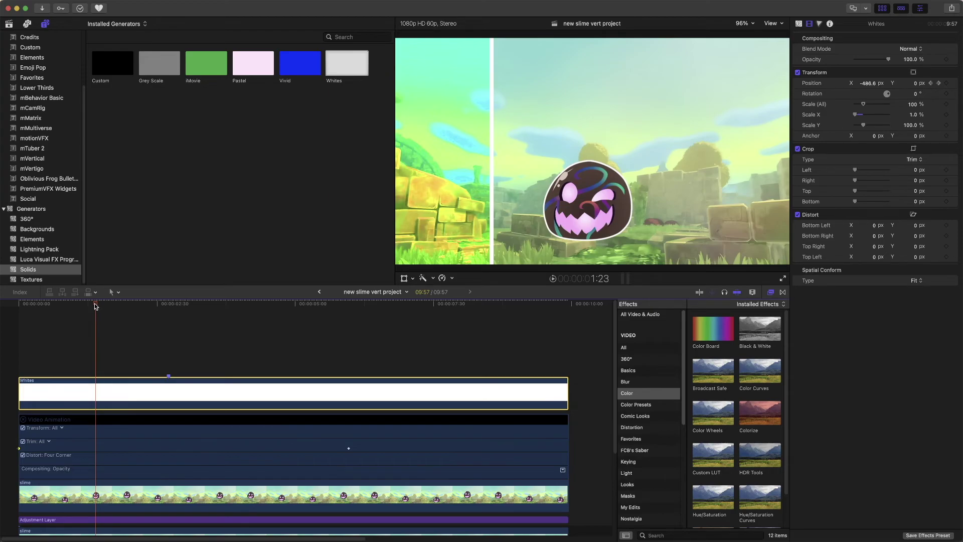